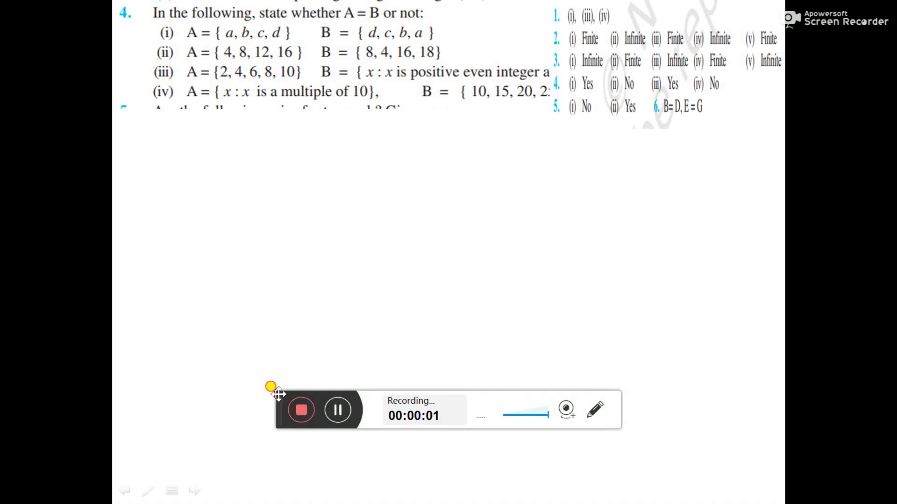
- Handwrite a circled '(i) A = B' under the exercise and begin a circled (ii) label
left_click_drag(278, 394, 774, 126)
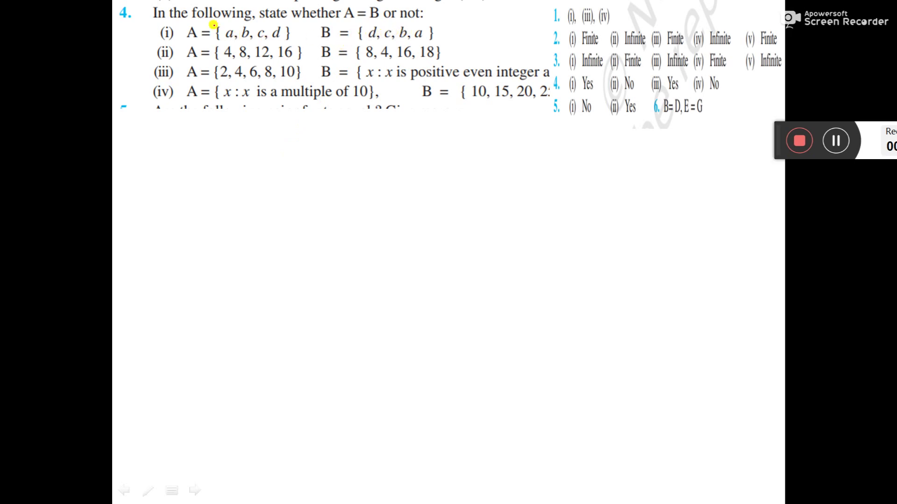
mouse_move(152, 138)
left_mouse_down()
mouse_move(142, 150)
mouse_move(162, 140)
left_mouse_up()
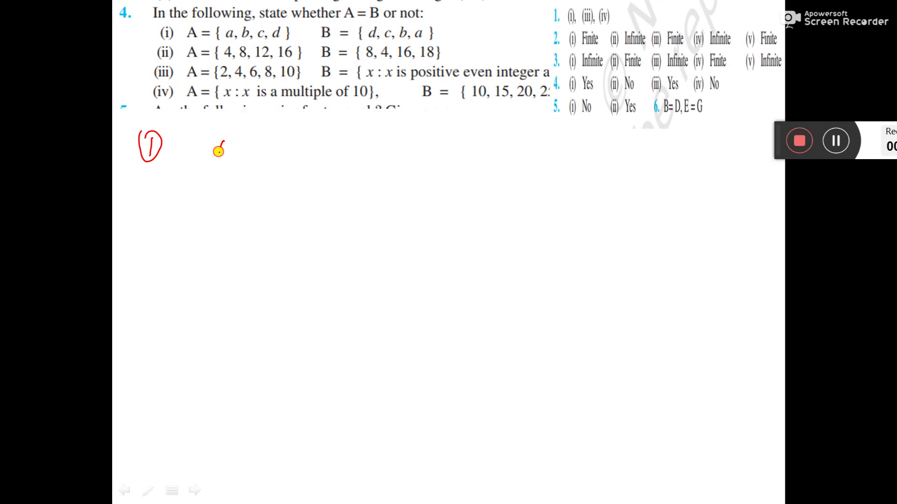
left_click_drag(219, 153, 274, 154)
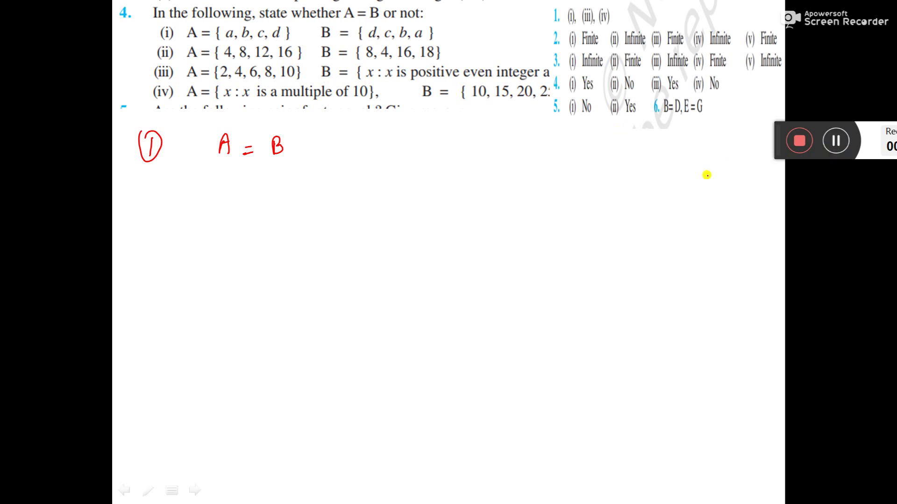
left_click_drag(159, 196, 157, 212)
mouse_move(163, 197)
left_mouse_down()
mouse_move(162, 211)
mouse_move(181, 197)
left_mouse_up()
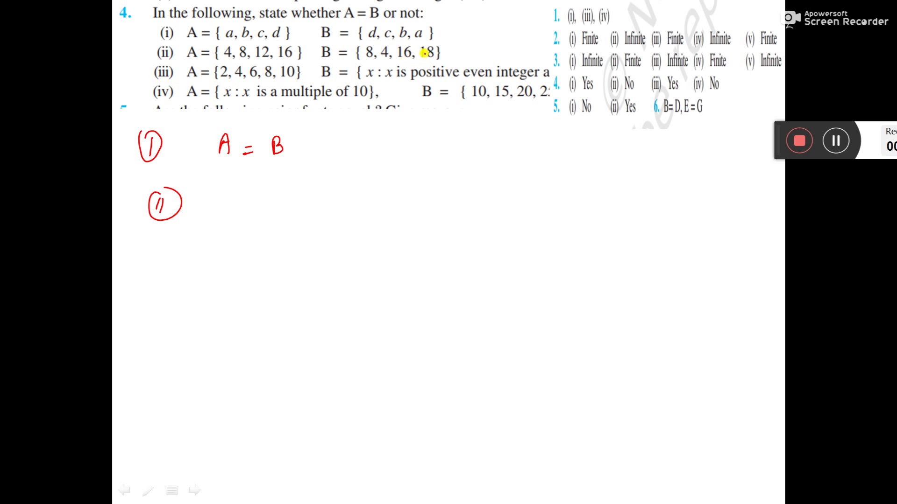
- Write 'A ≠ B' beside the (ii) label and draw a circled (iii) label below
mouse_move(225, 201)
left_mouse_down()
mouse_move(262, 189)
mouse_move(250, 208)
mouse_move(271, 204)
left_mouse_up()
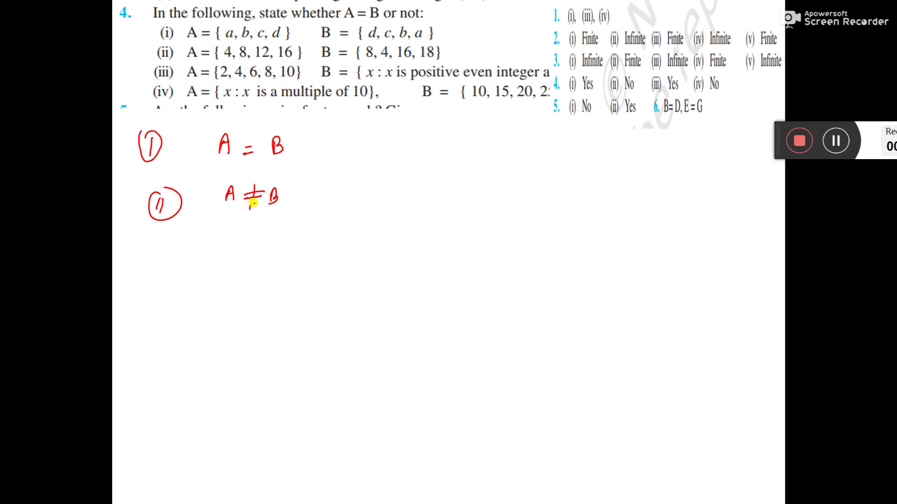
left_click_drag(159, 238, 157, 254)
left_click_drag(162, 239, 166, 254)
mouse_move(176, 237)
left_mouse_down()
mouse_move(150, 239)
mouse_move(177, 238)
left_mouse_up()
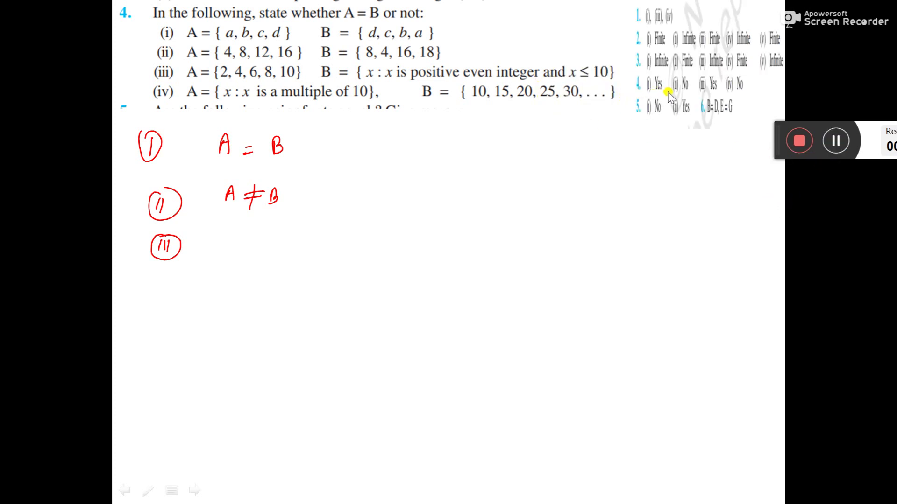
- Switch to the Felt Tip Pen and write set B's elements 2, 4, 6, 8, 10
left_click(148, 490)
left_click(118, 396)
mouse_move(524, 130)
left_mouse_down()
mouse_move(531, 145)
mouse_move(556, 140)
mouse_move(555, 148)
left_mouse_up()
left_click_drag(562, 143, 586, 144)
mouse_move(606, 130)
left_mouse_down()
mouse_move(614, 146)
mouse_move(637, 144)
left_mouse_up()
left_click_drag(651, 134, 650, 134)
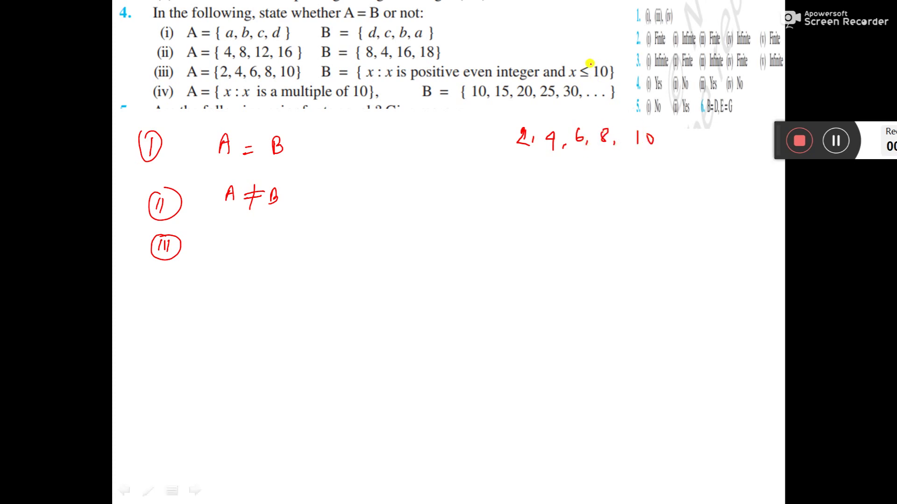
- Underline set A and the 4, and enclose the handwritten list in curly braces
left_click_drag(223, 82, 272, 83)
left_click_drag(534, 160, 556, 160)
left_click_drag(520, 127, 511, 161)
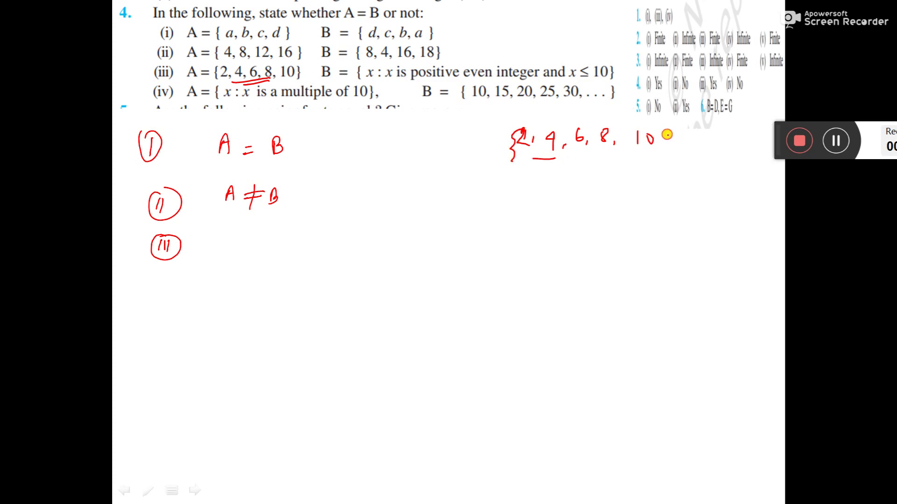
left_click_drag(662, 130, 659, 170)
- Write 'A = B' for part (iii) and add a circled (iv) label
left_click_drag(233, 250, 259, 240)
left_click_drag(249, 247, 273, 249)
mouse_move(167, 289)
left_mouse_down()
mouse_move(184, 301)
mouse_move(175, 281)
left_mouse_up()
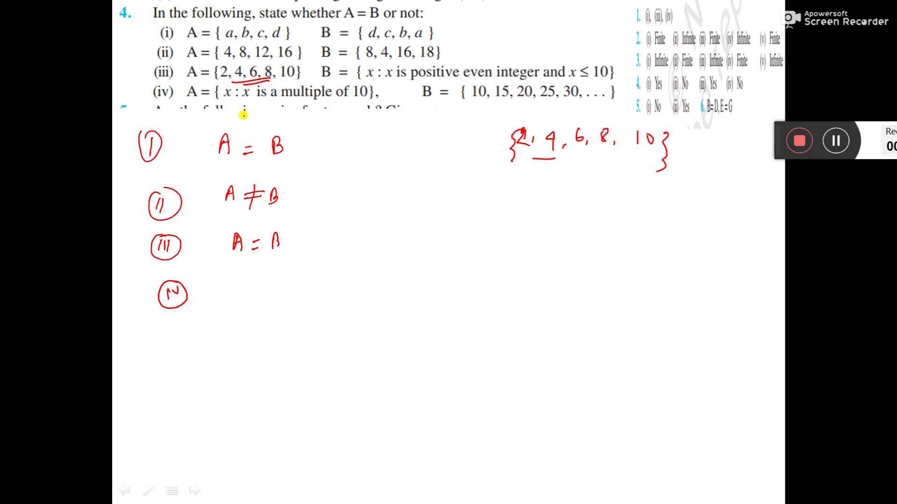
- Write '10, 20, 30, 40, …' for part (iv)'s set A and circle 15 and 25
mouse_move(245, 108)
left_mouse_down()
mouse_move(245, 118)
mouse_move(250, 110)
left_mouse_up()
left_click_drag(261, 115, 297, 118)
left_click_drag(309, 111, 346, 117)
left_click_drag(354, 116, 366, 116)
left_click_drag(379, 116, 380, 116)
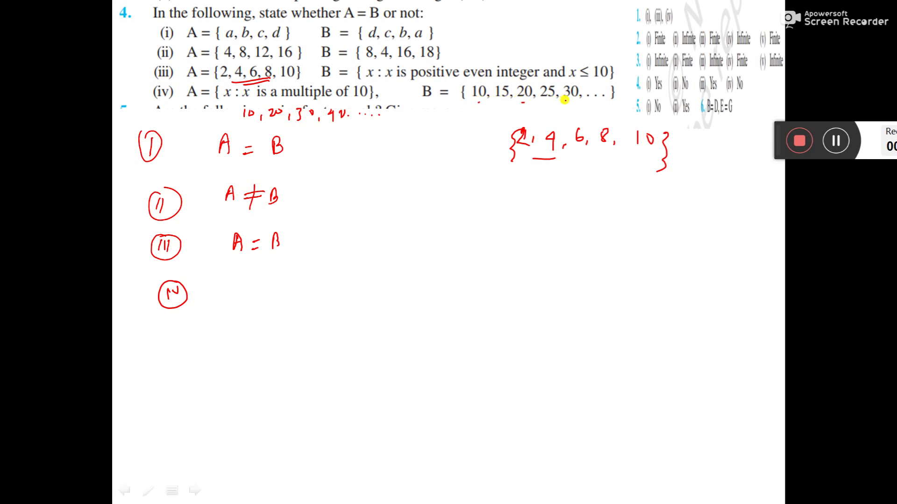
left_click_drag(497, 102, 500, 103)
left_click_drag(551, 79, 561, 90)
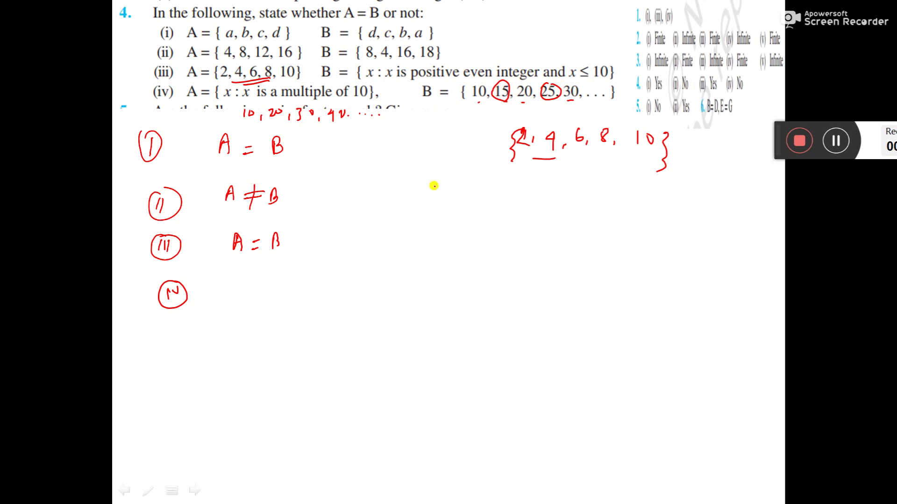